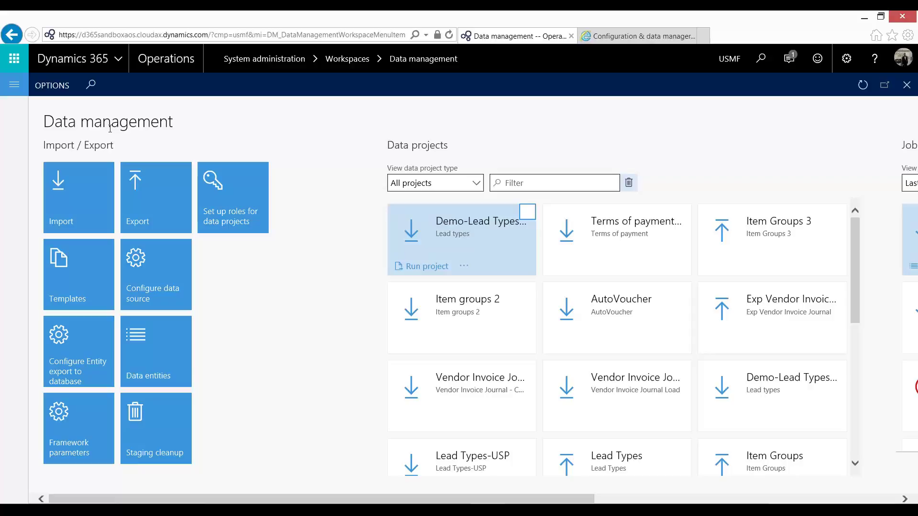
Create export job 'Sales and Marketing Export Demo' with Excel format and the Lead types entity.
{"action": "left_click", "coordinate": [161, 206]}
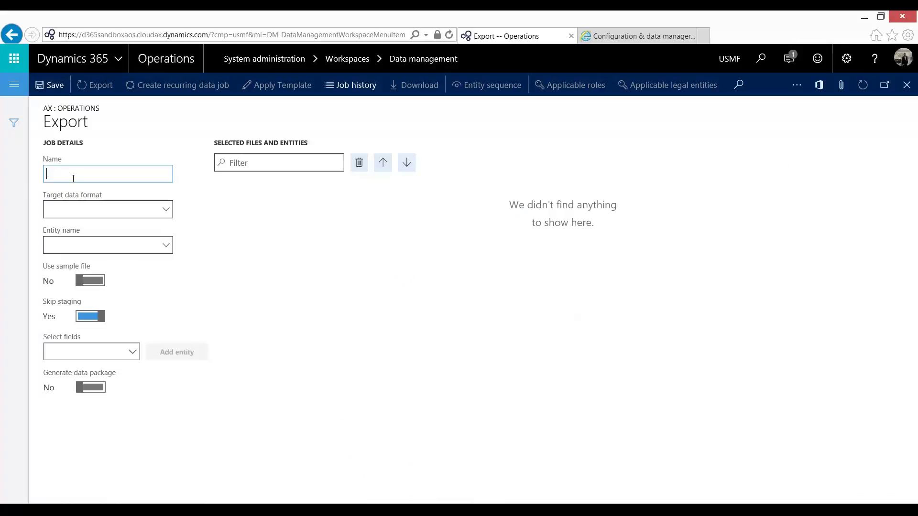
{"action": "type", "text": "Sales and Marketing Export Demo"}
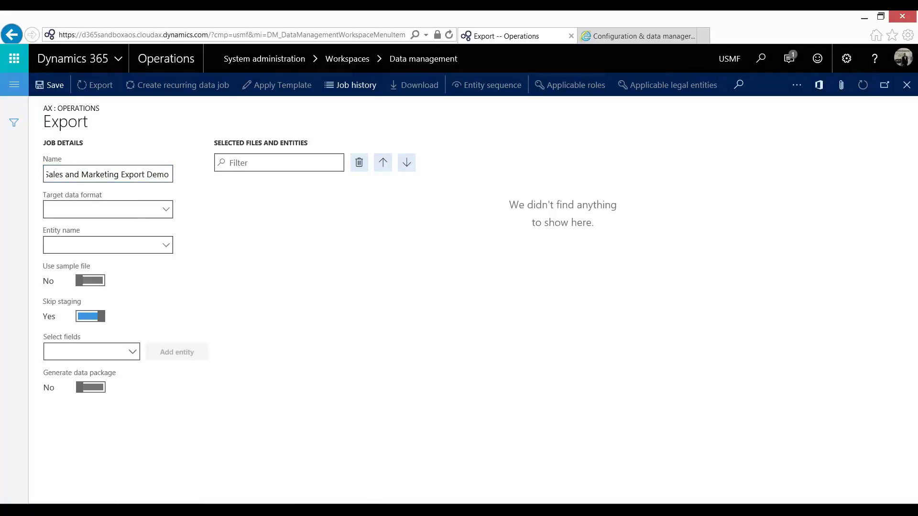
{"action": "left_click", "coordinate": [103, 209]}
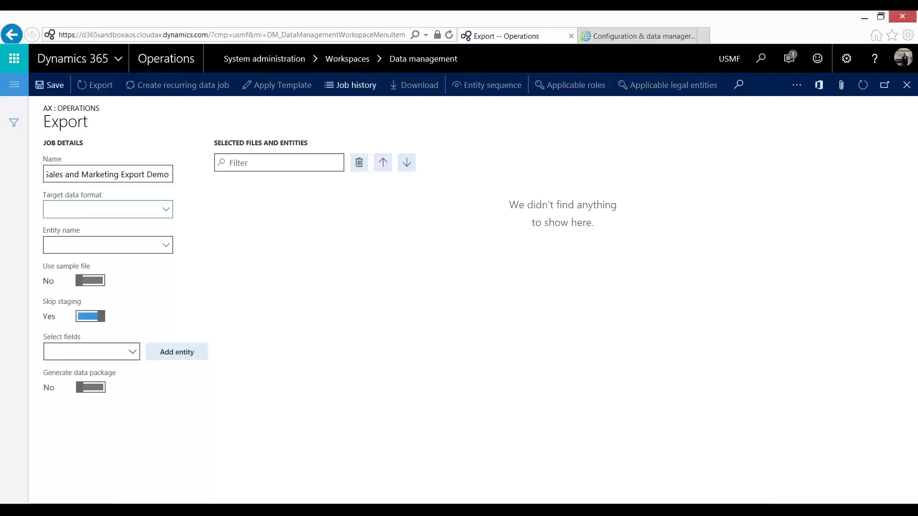
{"action": "type", "text": "Excel"}
{"action": "left_click", "coordinate": [103, 245]}
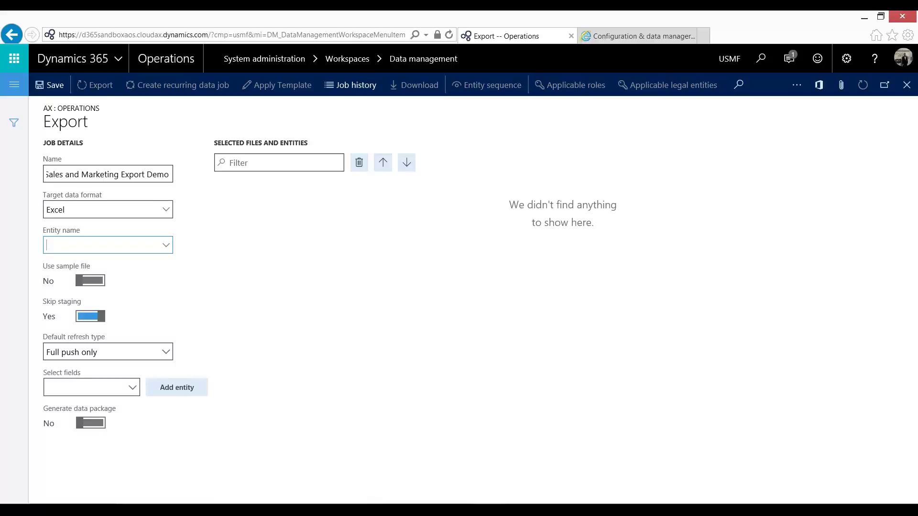
{"action": "type", "text": "Lead t"}
{"action": "key", "text": "Return"}
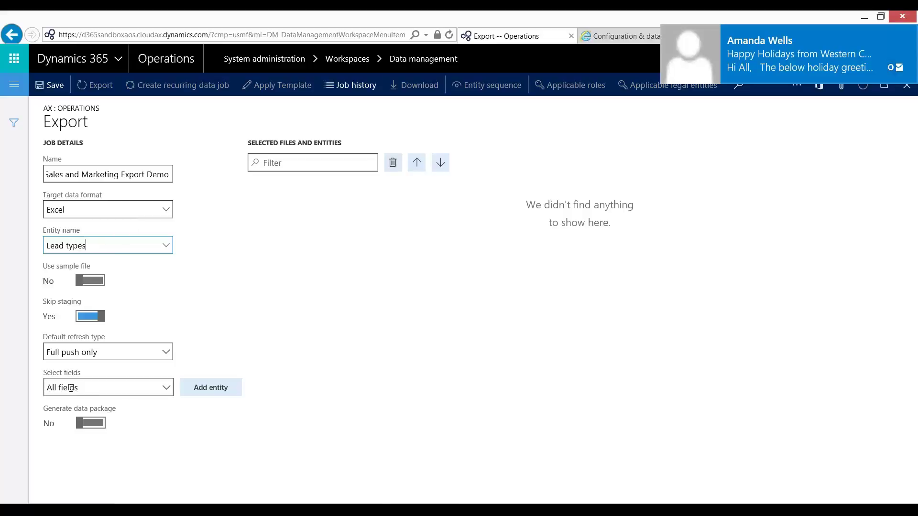
Export only importable fields and turn on Generate data package.
{"action": "left_click", "coordinate": [168, 388]}
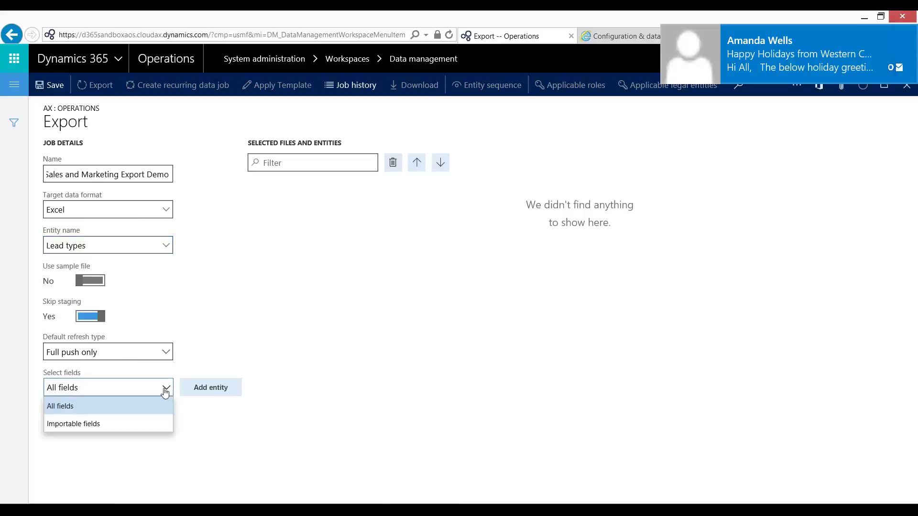
{"action": "left_click", "coordinate": [115, 424]}
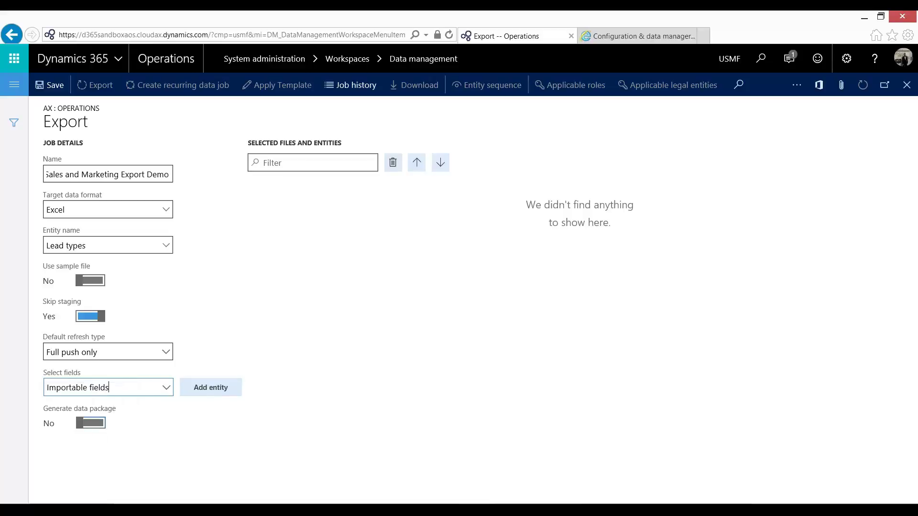
{"action": "left_click", "coordinate": [94, 424]}
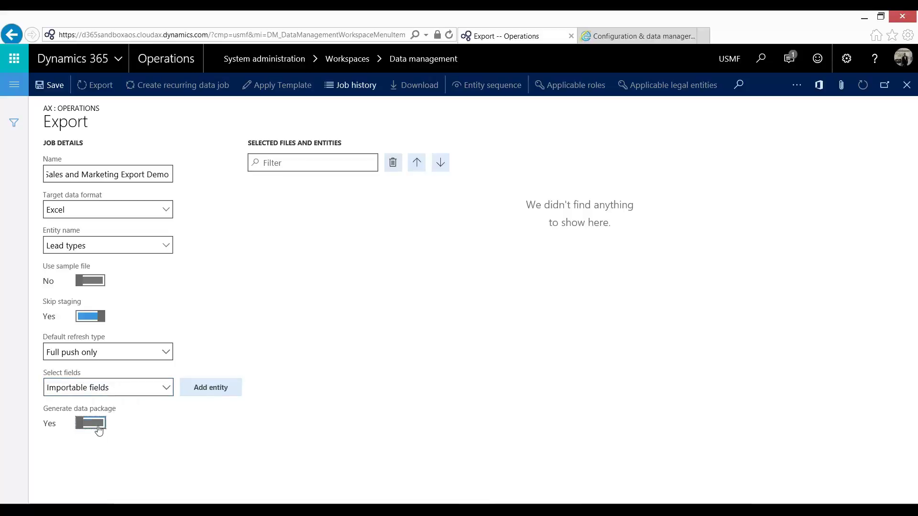
Add Lead types to the job, then add Lead priorities with importable fields.
{"action": "left_click", "coordinate": [215, 393]}
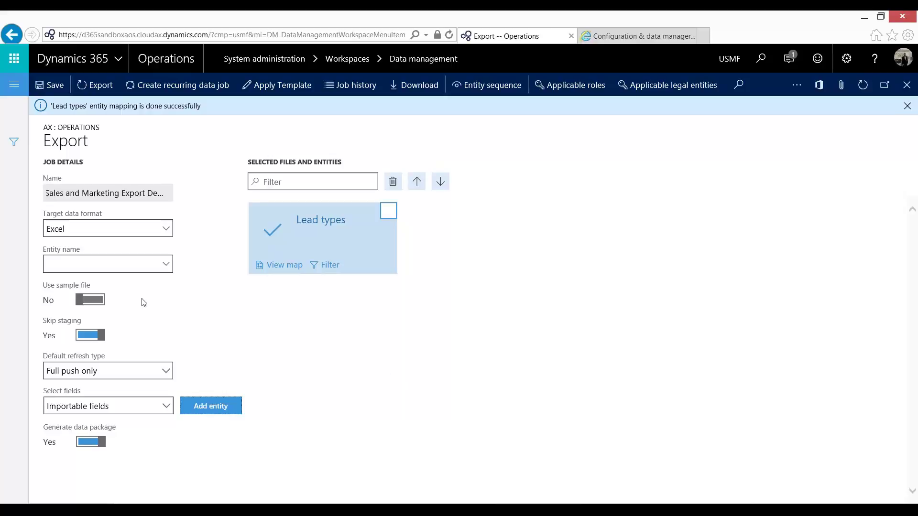
{"action": "left_click", "coordinate": [142, 271]}
{"action": "type", "text": "Lead p"}
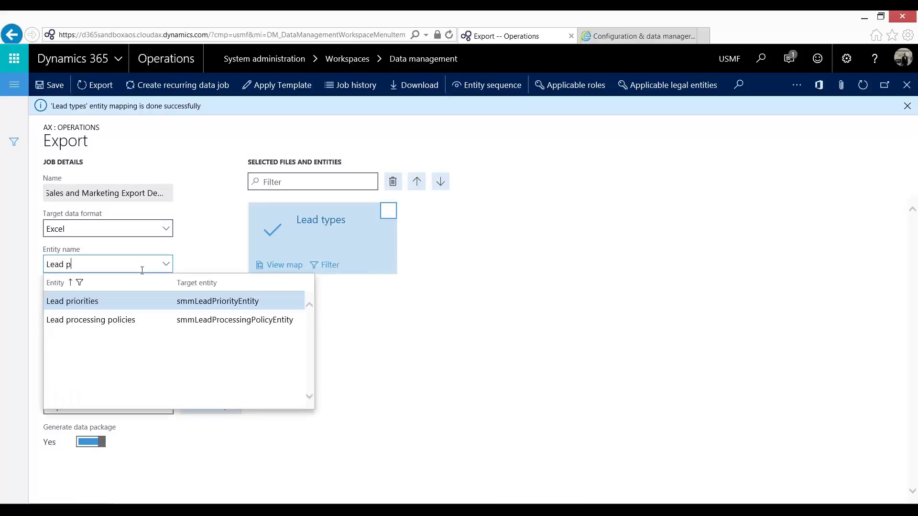
{"action": "key", "text": "Return"}
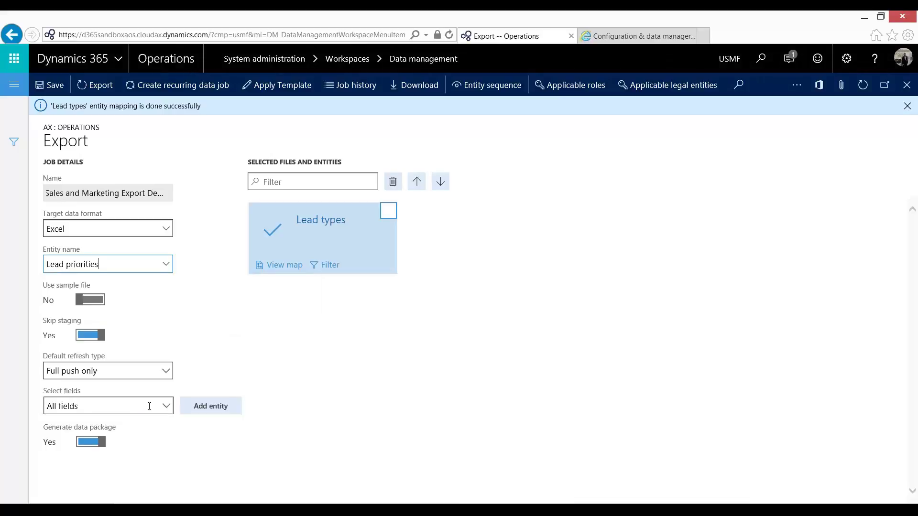
{"action": "left_click", "coordinate": [149, 406]}
{"action": "left_click", "coordinate": [94, 444]}
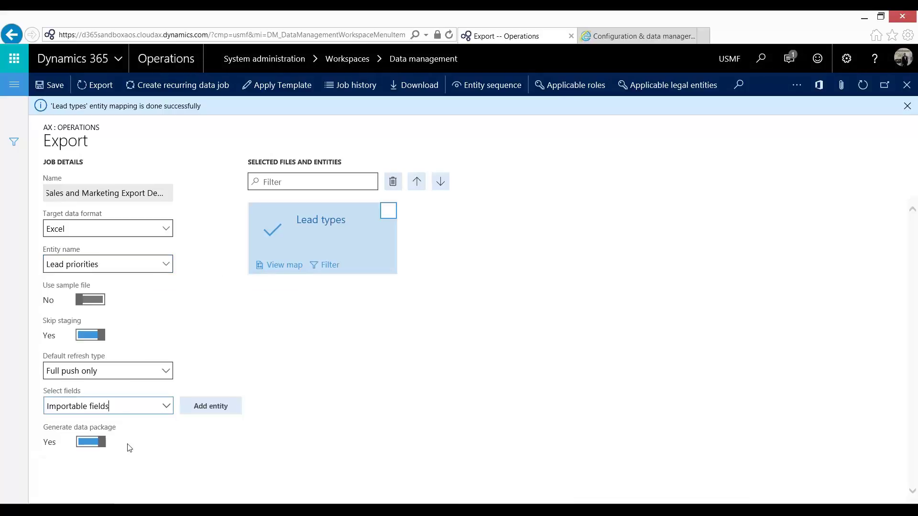
{"action": "left_click", "coordinate": [225, 411]}
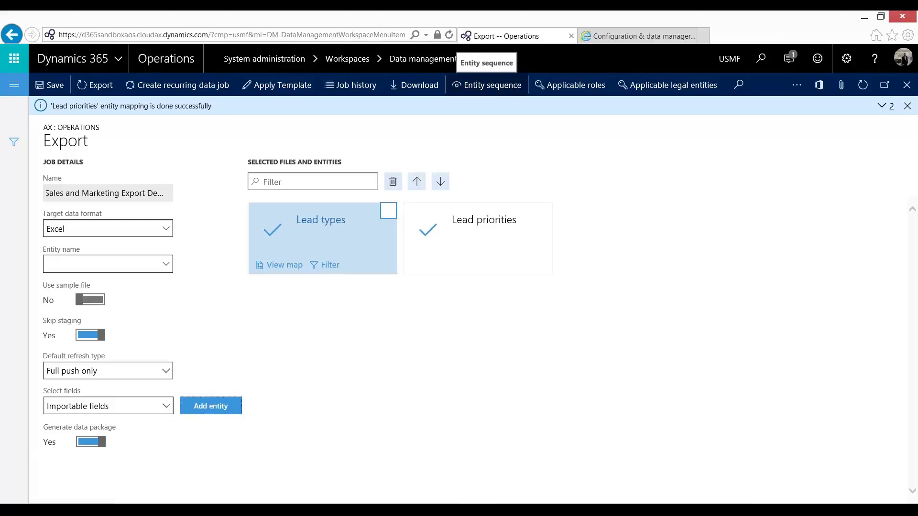
{"action": "left_click", "coordinate": [488, 85]}
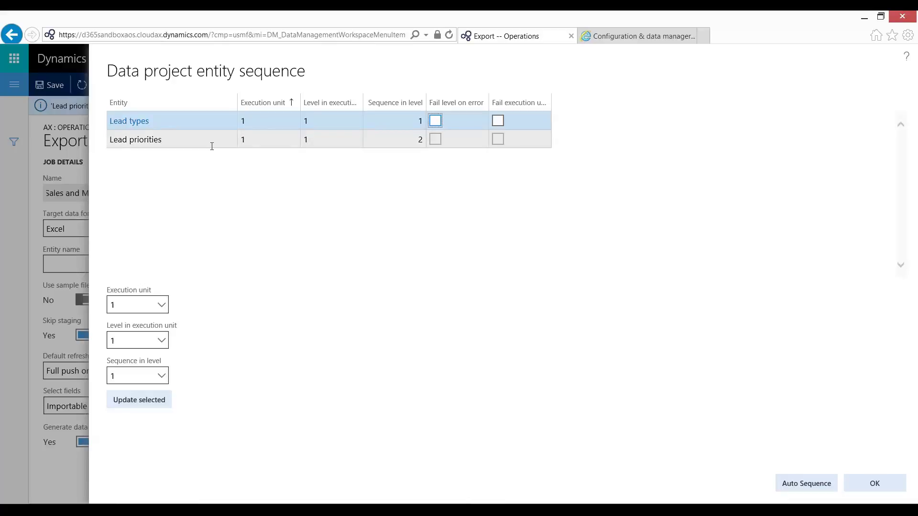
{"action": "mouse_move", "coordinate": [212, 147]}
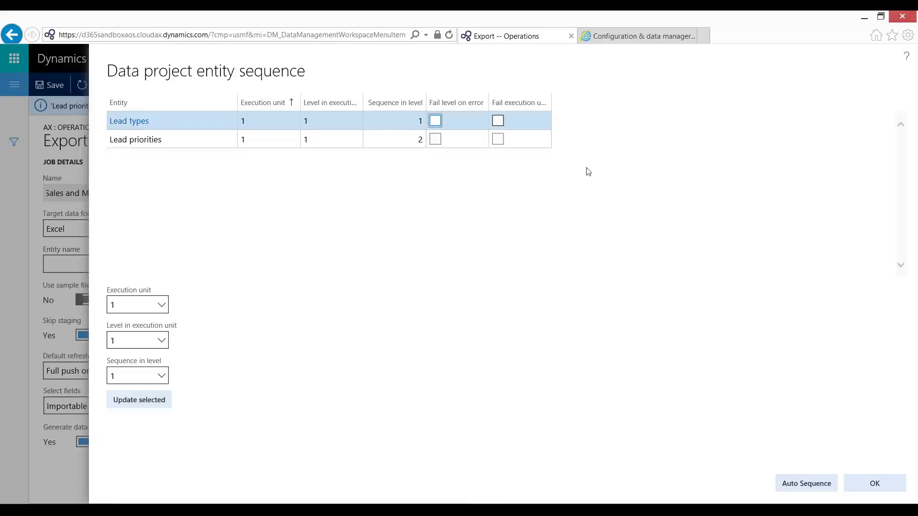
{"action": "left_click", "coordinate": [886, 489]}
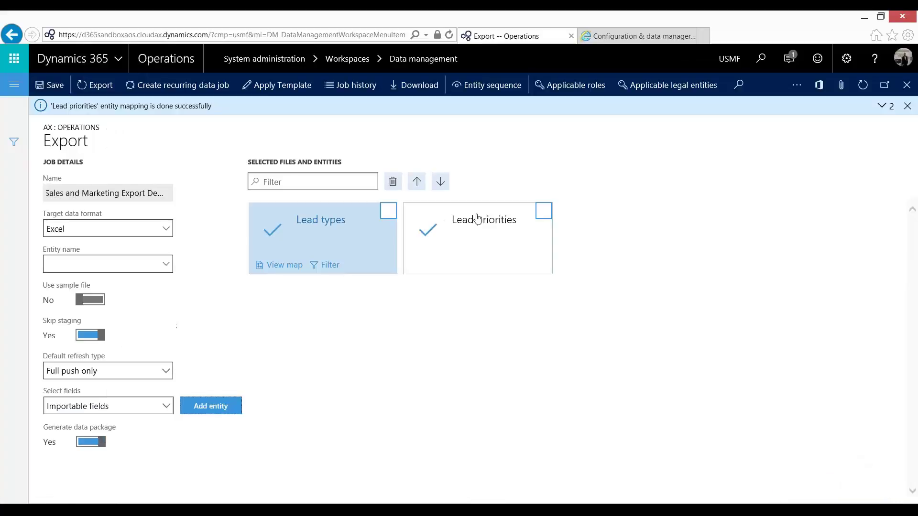
Move Lead priorities above Lead types, then download and open the package zip.
{"action": "left_click", "coordinate": [543, 213]}
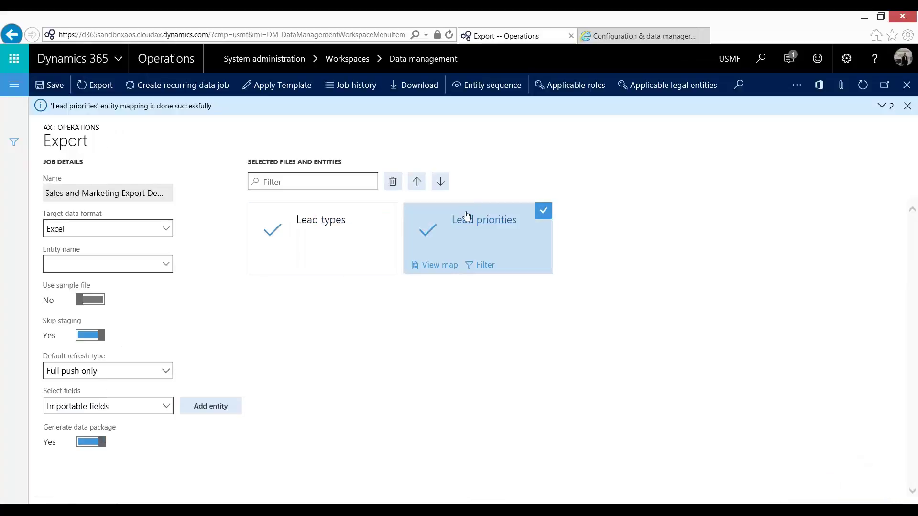
{"action": "left_click", "coordinate": [417, 181]}
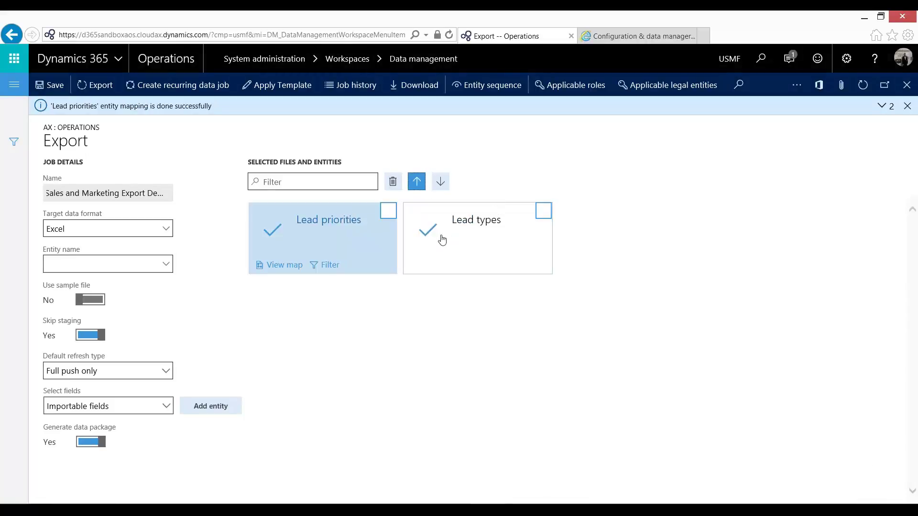
{"action": "left_click", "coordinate": [427, 94]}
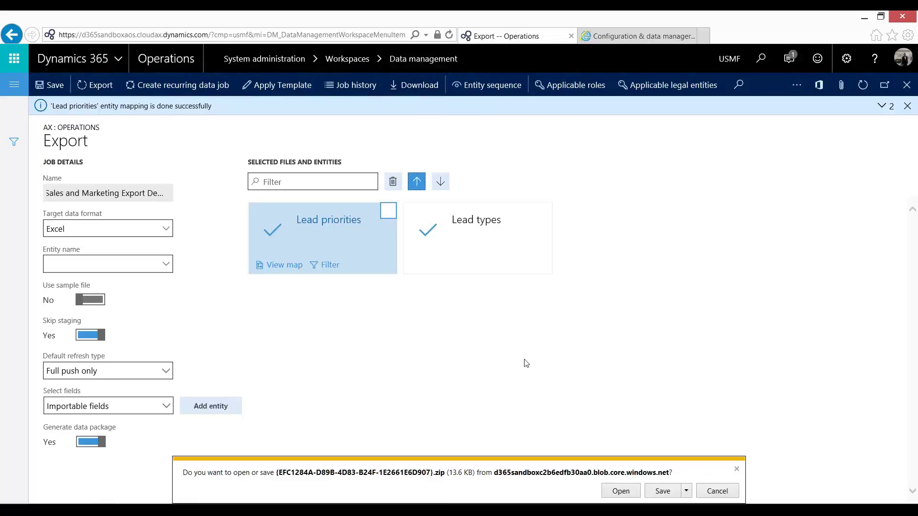
{"action": "left_click", "coordinate": [621, 492]}
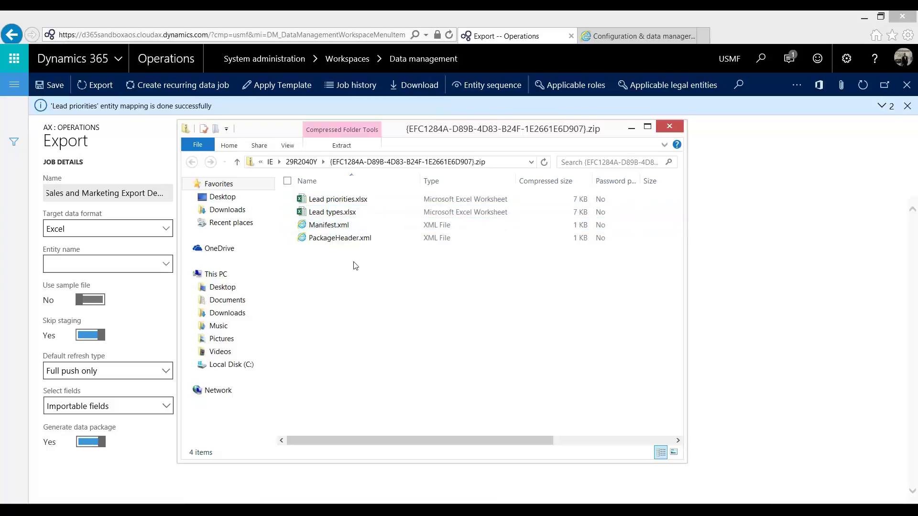
Inspect the Lead priorities and Lead types workbooks, widening columns A and C, then close them.
{"action": "double_click", "coordinate": [358, 207]}
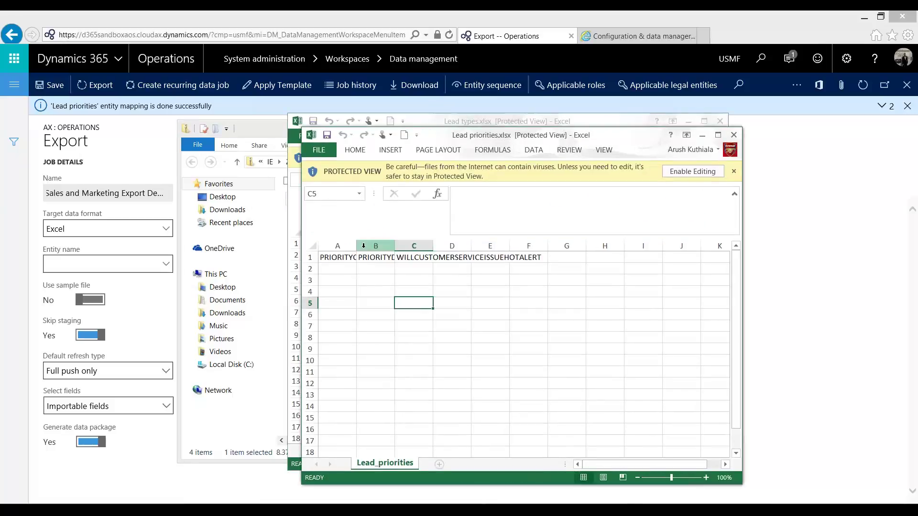
{"action": "double_click", "coordinate": [356, 246]}
{"action": "double_click", "coordinate": [453, 253]}
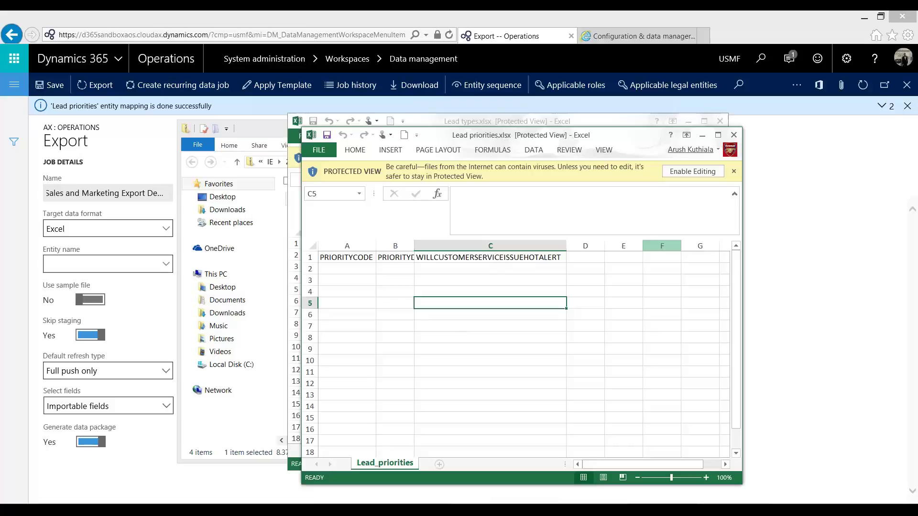
{"action": "left_click", "coordinate": [734, 135]}
{"action": "left_click", "coordinate": [720, 121]}
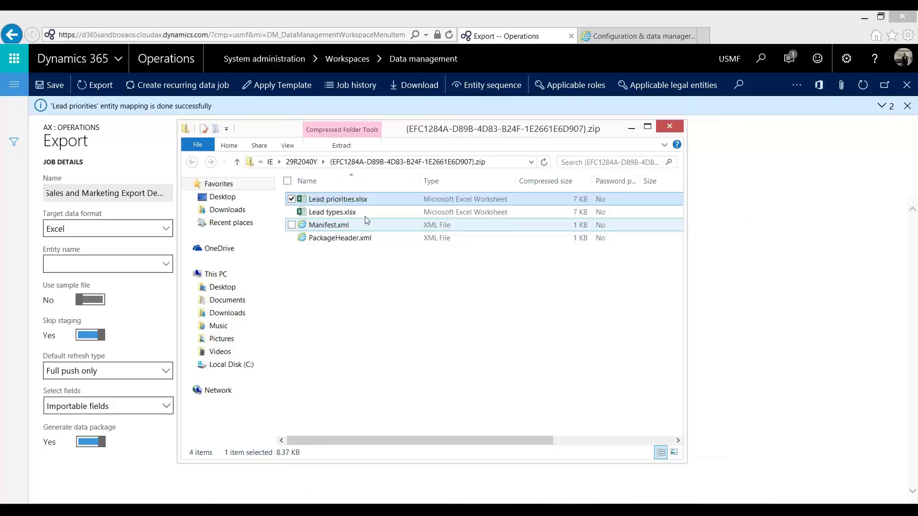
Reopen Lead types.xlsx, autofit the TYPEDESCRIPTION column B, and close it.
{"action": "double_click", "coordinate": [362, 216]}
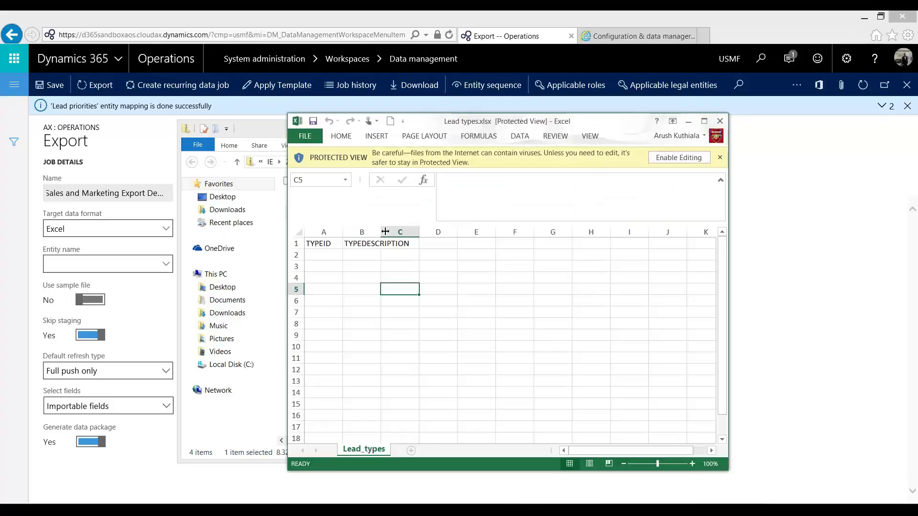
{"action": "double_click", "coordinate": [381, 232]}
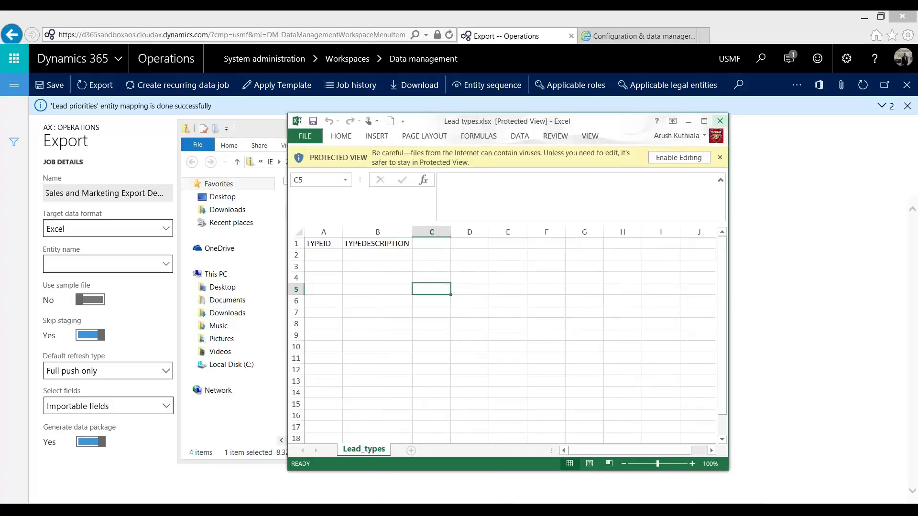
{"action": "left_click", "coordinate": [720, 120]}
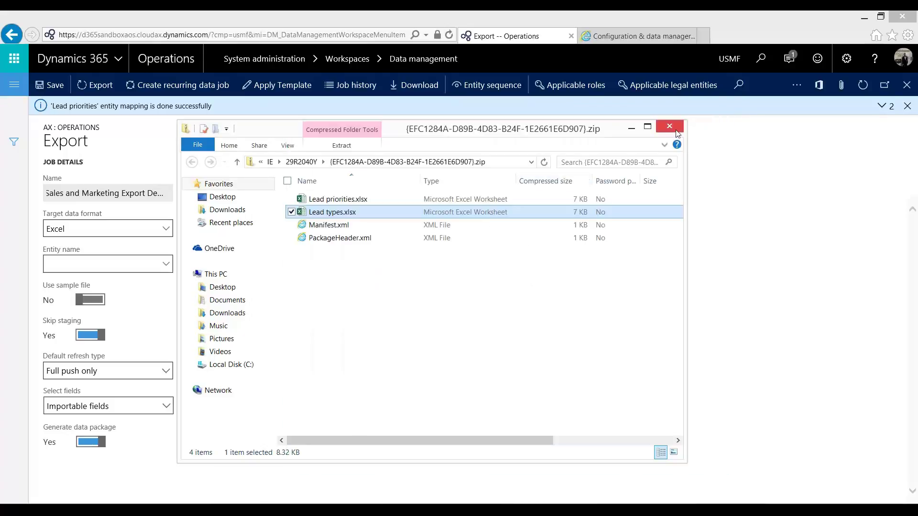
Close the package folder, run the export, and refresh until 4 and 7 records succeed.
{"action": "left_click", "coordinate": [673, 128]}
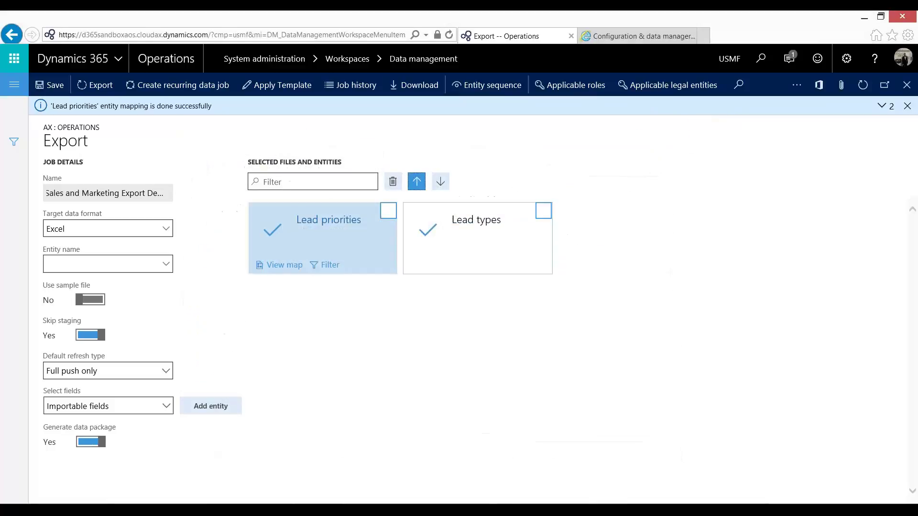
{"action": "left_click", "coordinate": [99, 87]}
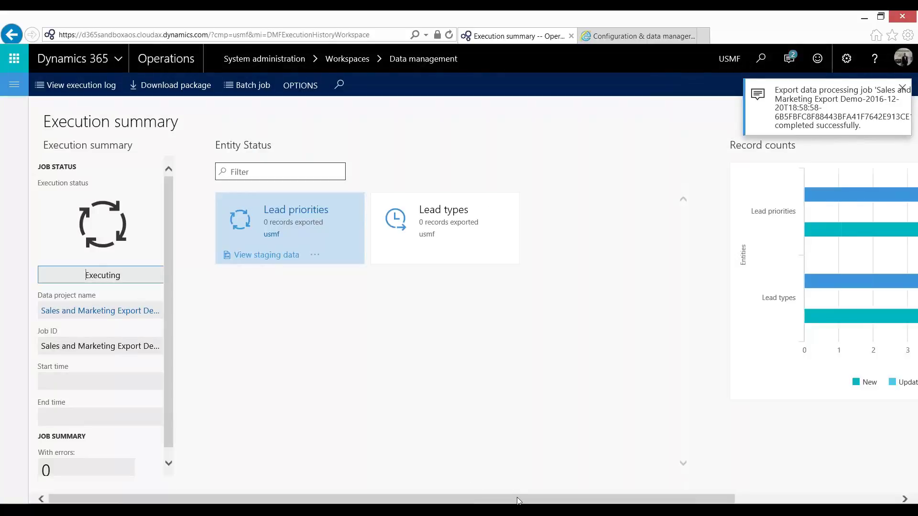
{"action": "scroll", "coordinate": [518, 500], "scroll_direction": "right", "scroll_amount": 3}
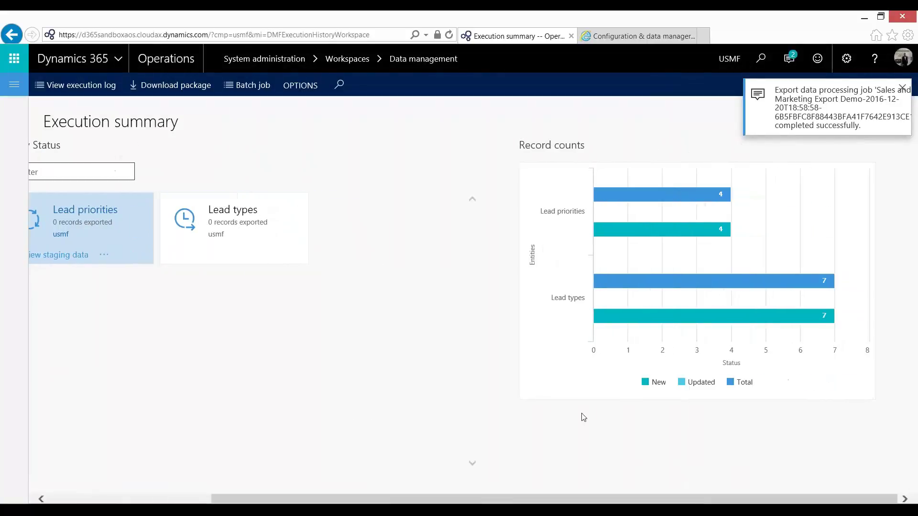
{"action": "mouse_move", "coordinate": [656, 236]}
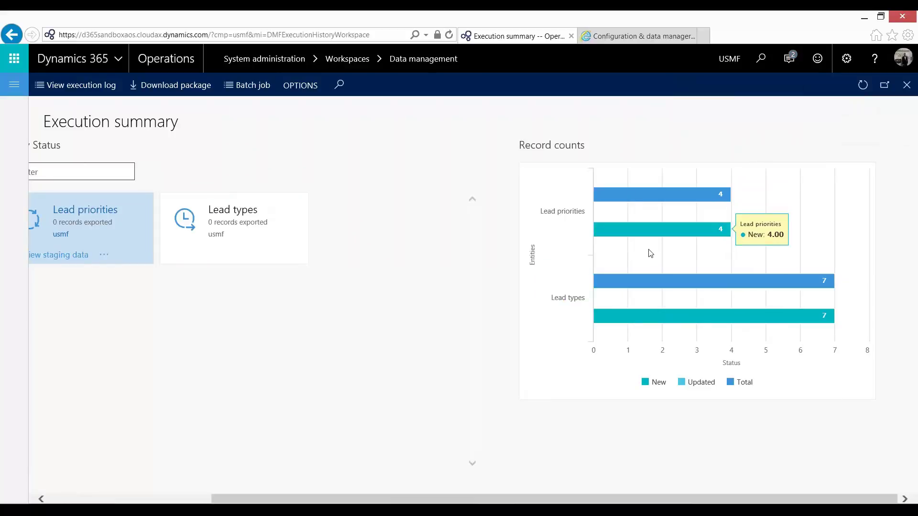
{"action": "left_click", "coordinate": [863, 85]}
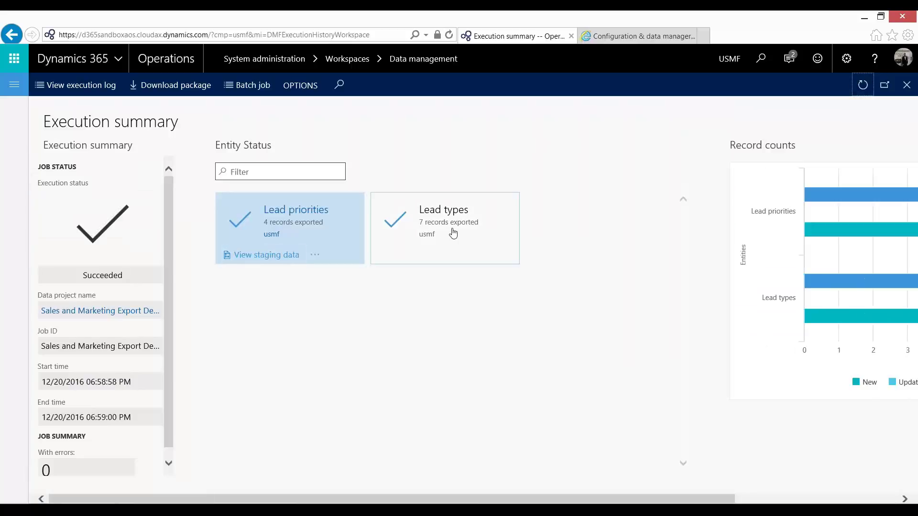
Download and save the package zip, then check Lead priorities.xlsx in Excel.
{"action": "left_click", "coordinate": [150, 86]}
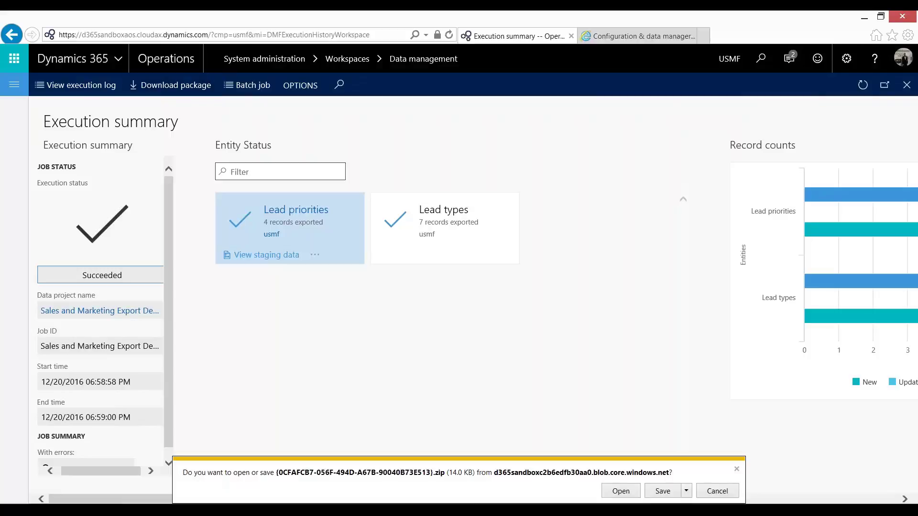
{"action": "left_click", "coordinate": [661, 492]}
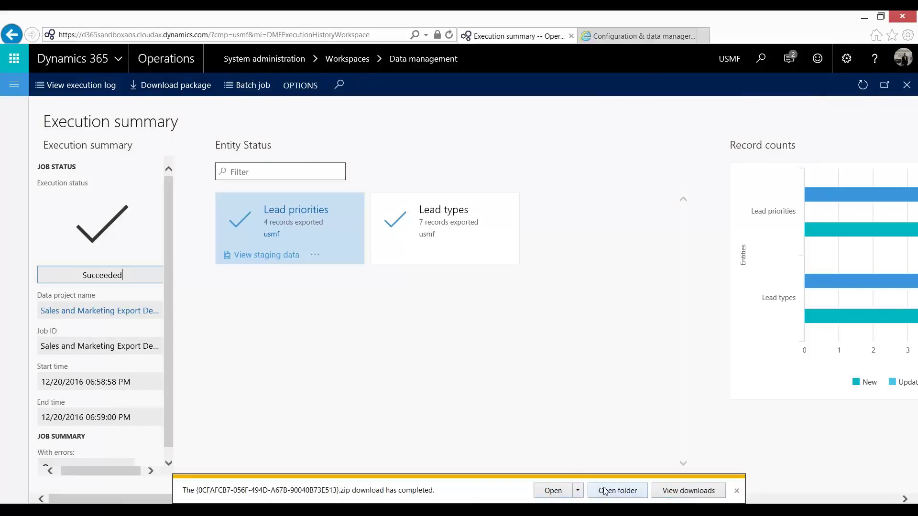
{"action": "left_click", "coordinate": [555, 491]}
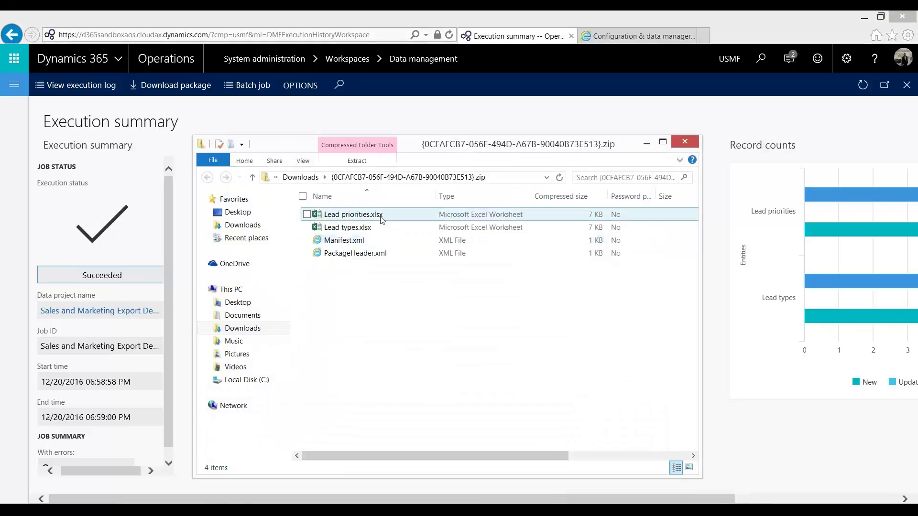
{"action": "double_click", "coordinate": [373, 216]}
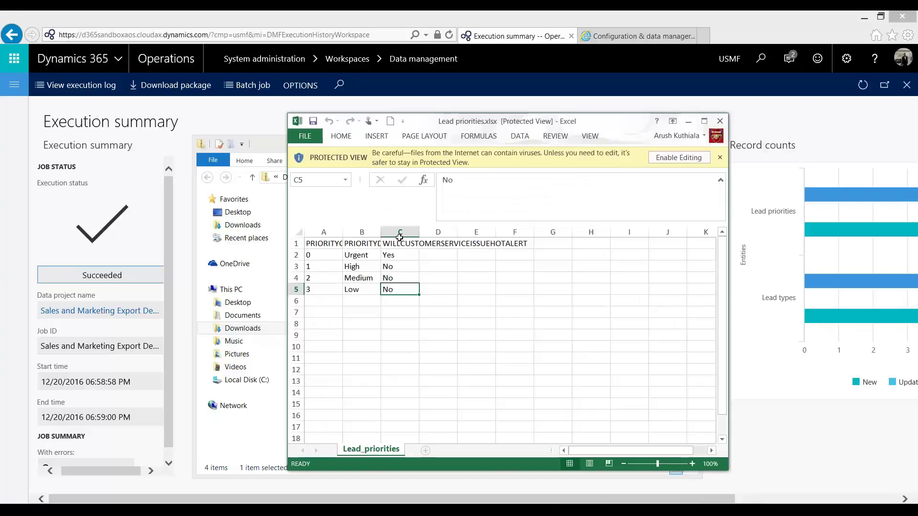
{"action": "double_click", "coordinate": [423, 235]}
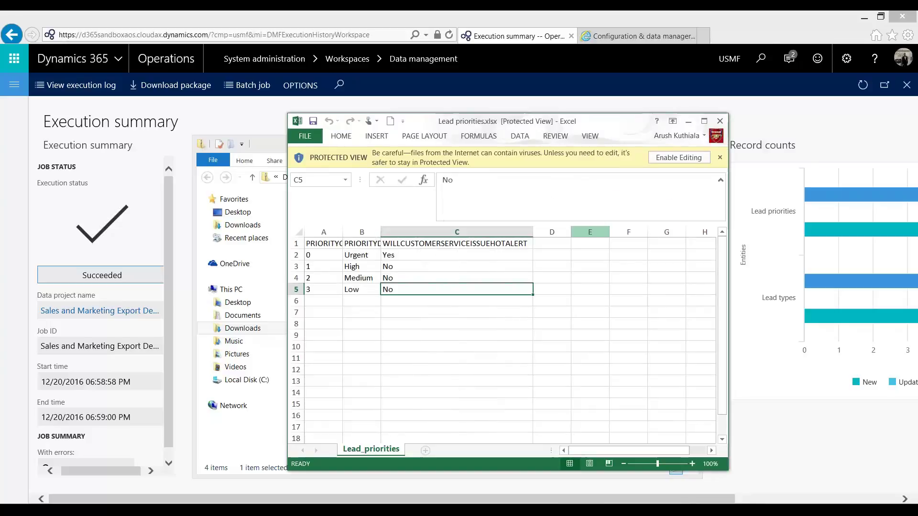
{"action": "left_click", "coordinate": [719, 123]}
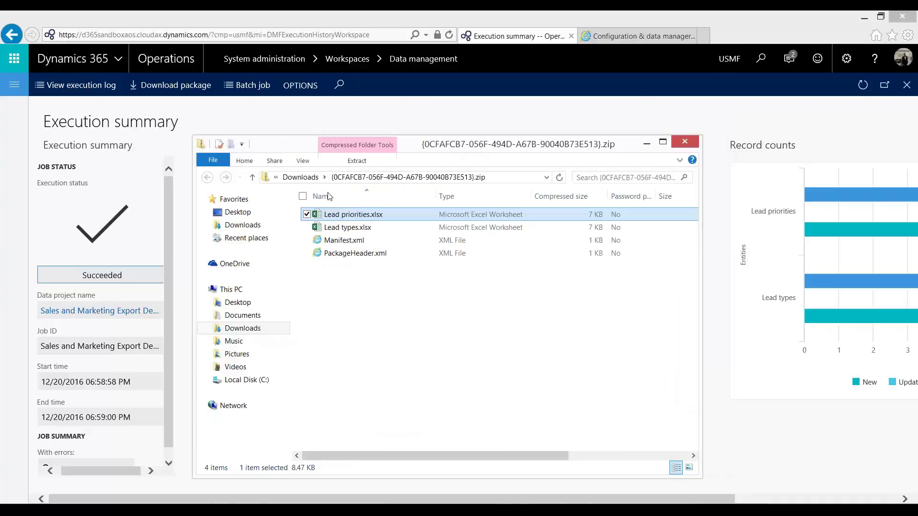
Paste a copy of the package zip onto the Desktop and close Explorer.
{"action": "left_click", "coordinate": [300, 177]}
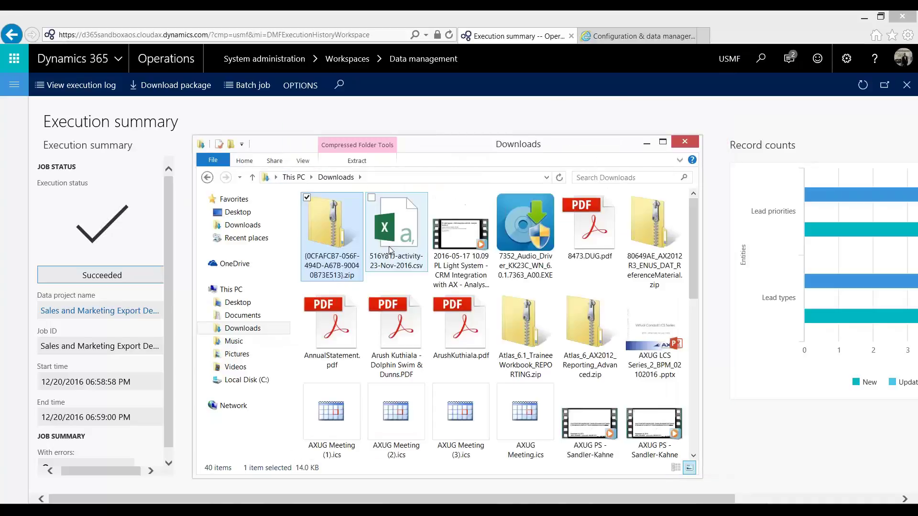
{"action": "left_click", "coordinate": [238, 212]}
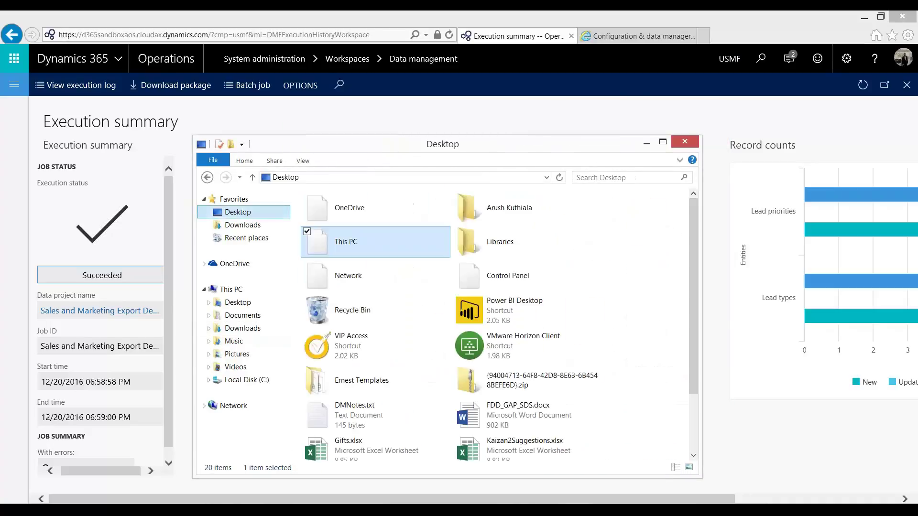
{"action": "key", "text": "ctrl+v"}
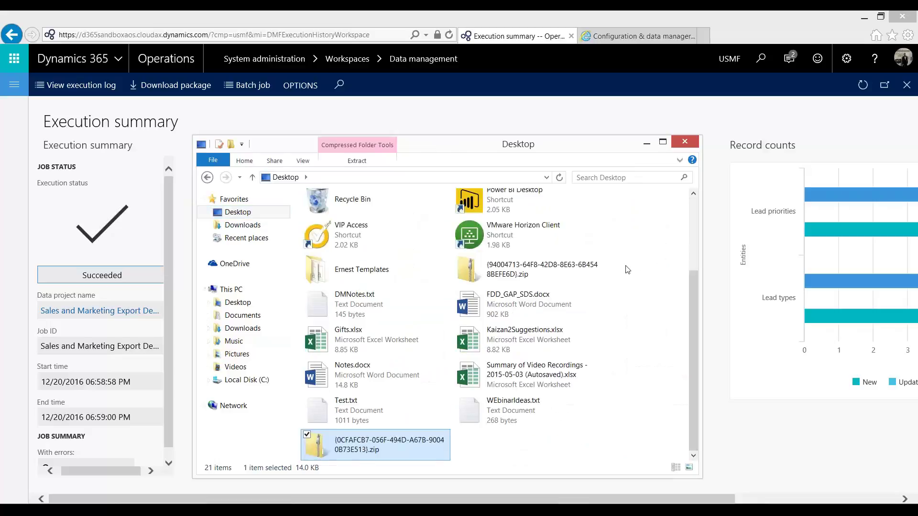
{"action": "key", "text": "alt+F4"}
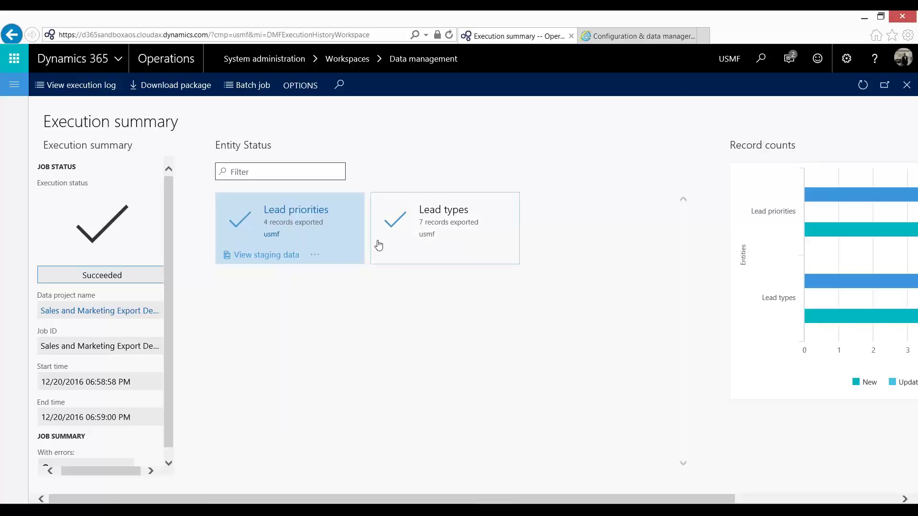
Switch the current company to USP2.
{"action": "left_click", "coordinate": [721, 63]}
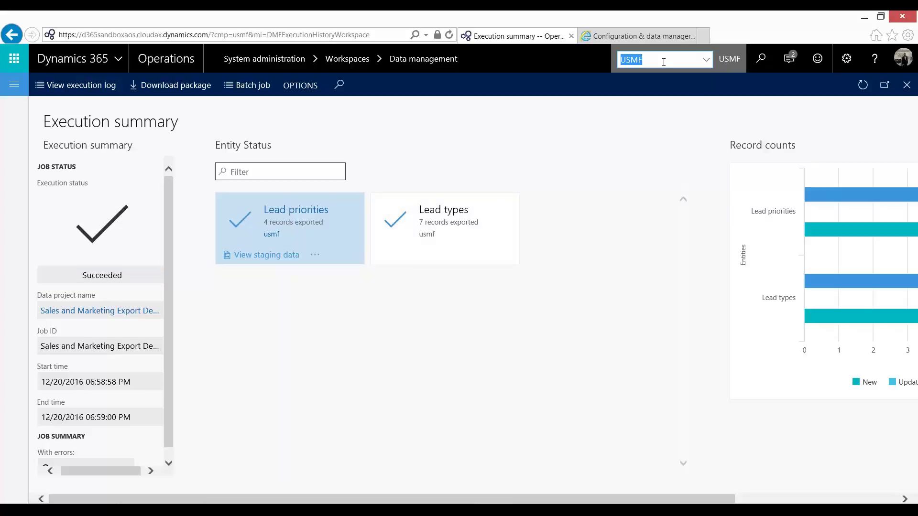
{"action": "type", "text": "USP2"}
{"action": "key", "text": "Return"}
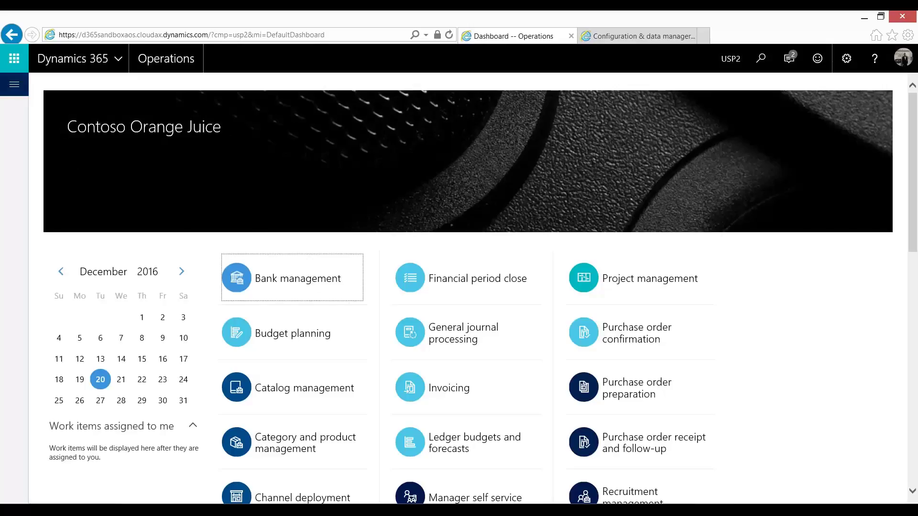
Confirm the Sales and marketing Leads > Lead types list is empty in USP2.
{"action": "left_click", "coordinate": [15, 85]}
{"action": "scroll", "coordinate": [71, 373], "scroll_direction": "down", "scroll_amount": 2}
{"action": "left_click", "coordinate": [65, 389]}
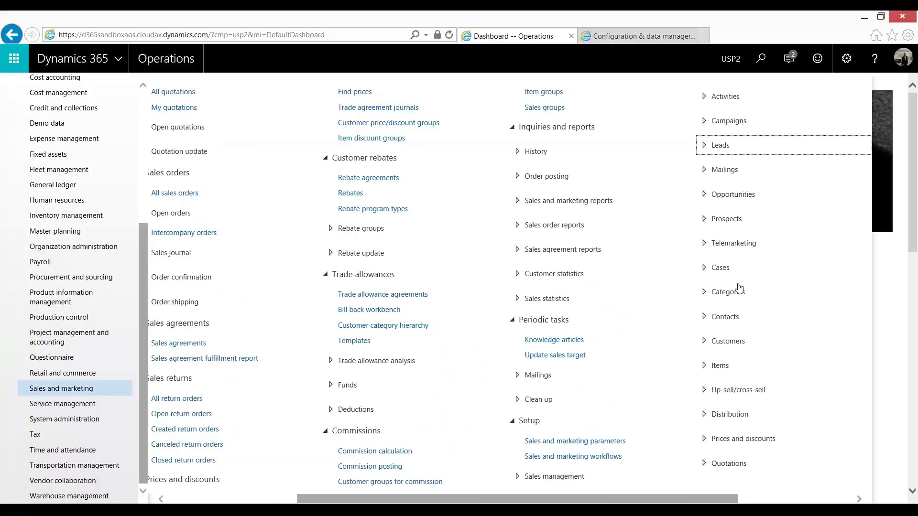
{"action": "left_click", "coordinate": [732, 145]}
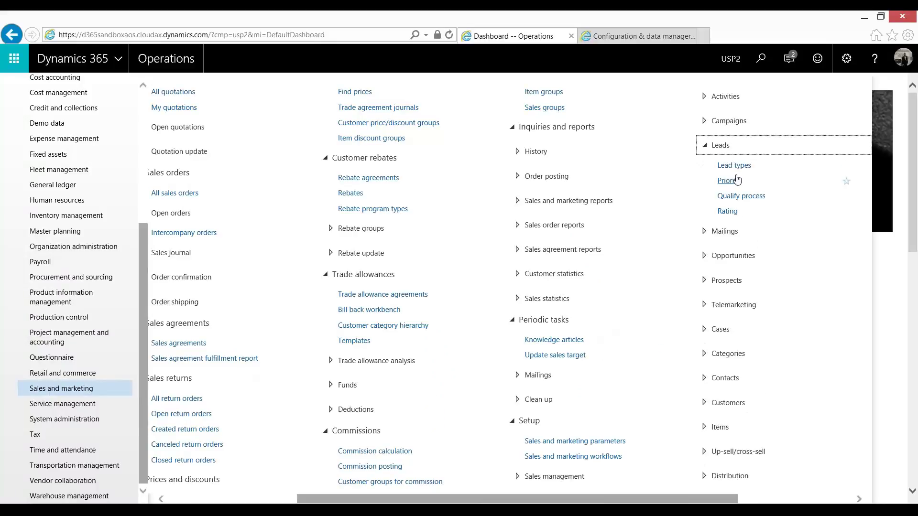
{"action": "left_click", "coordinate": [738, 165]}
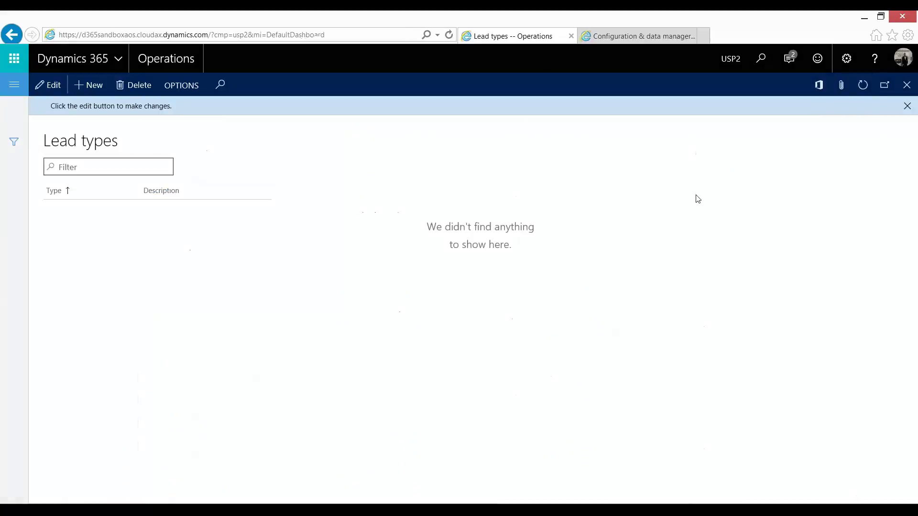
{"action": "key", "text": "Escape"}
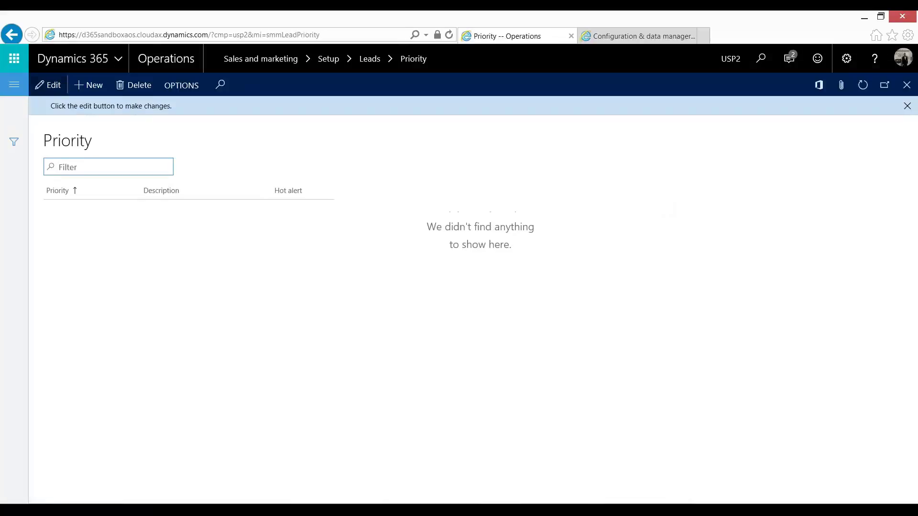
{"action": "left_click", "coordinate": [15, 85]}
Go to System administration > Data management and start a new import job.
{"action": "scroll", "coordinate": [72, 383], "scroll_direction": "down", "scroll_amount": 5}
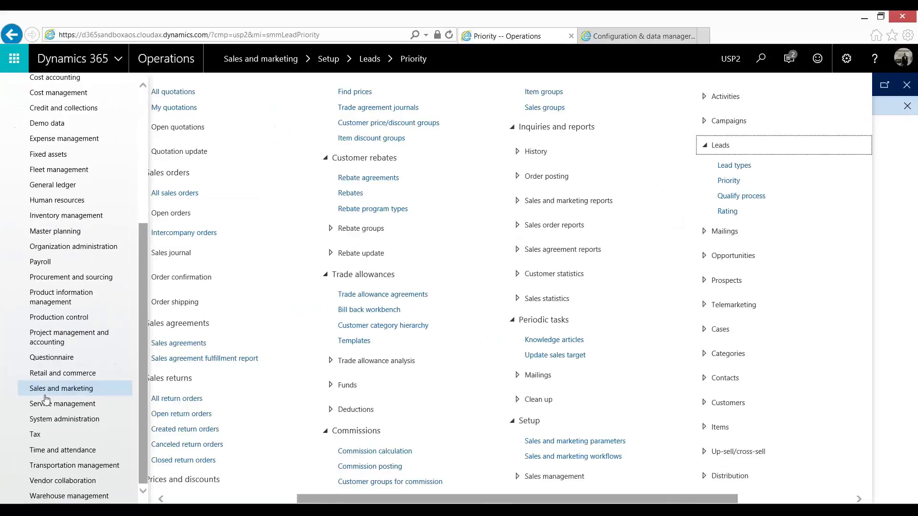
{"action": "left_click", "coordinate": [91, 425]}
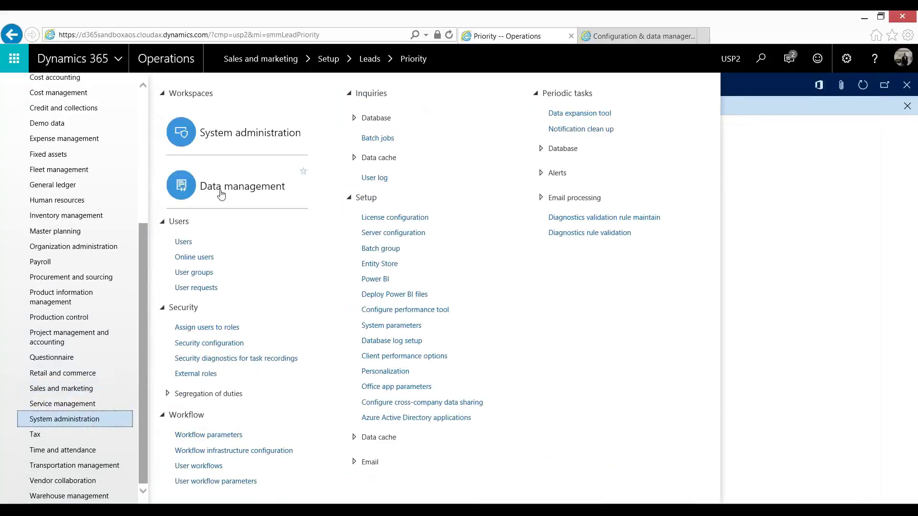
{"action": "left_click", "coordinate": [219, 190]}
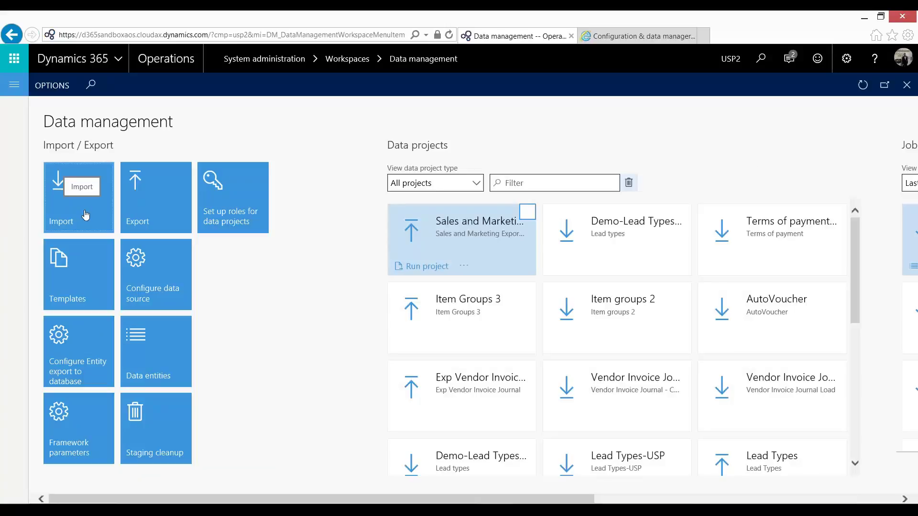
{"action": "left_click", "coordinate": [83, 214]}
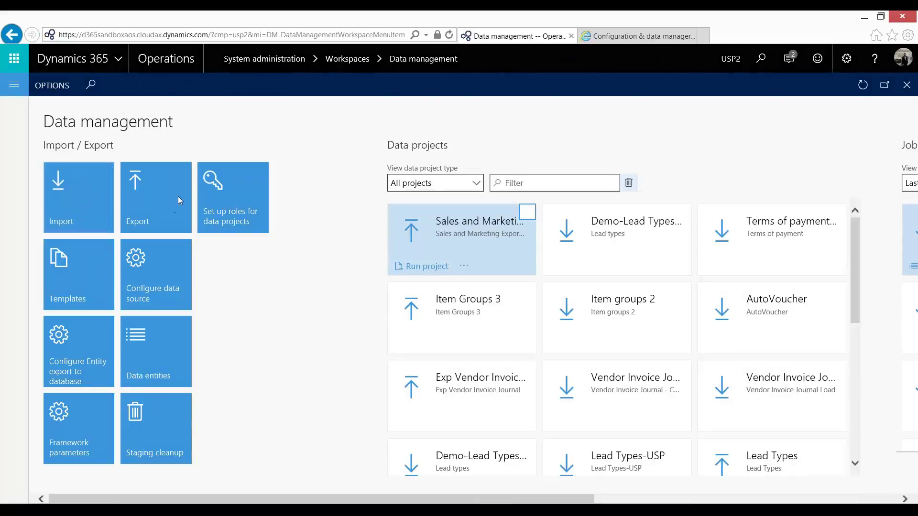
Name the import job 'Sales and Marketing Import' with Package as source data format.
{"action": "left_click", "coordinate": [117, 175]}
{"action": "type", "text": "Sales and"}
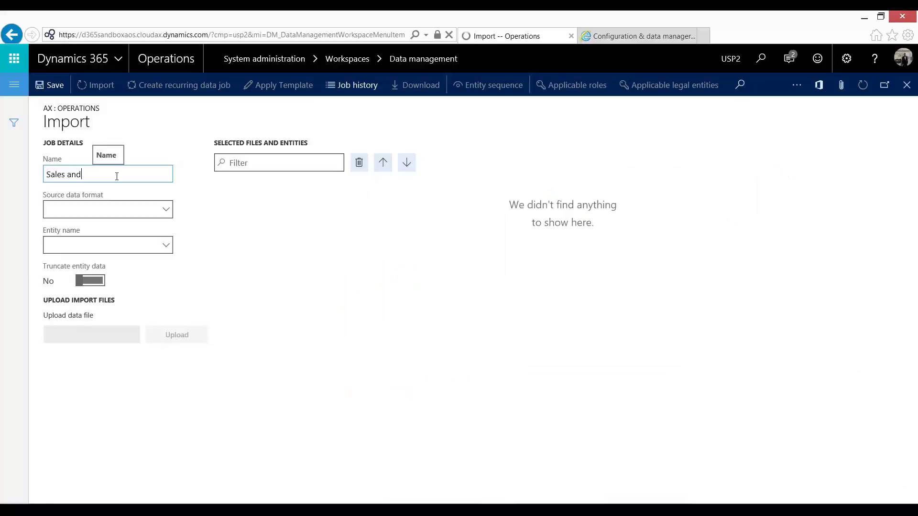
{"action": "type", "text": " Marketing Import"}
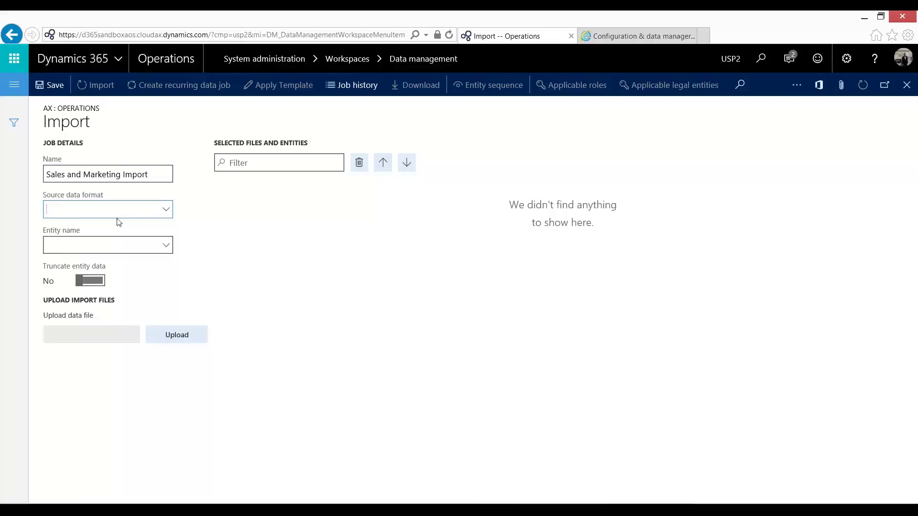
{"action": "left_click", "coordinate": [166, 211]}
{"action": "scroll", "coordinate": [93, 256], "scroll_direction": "down", "scroll_amount": 3}
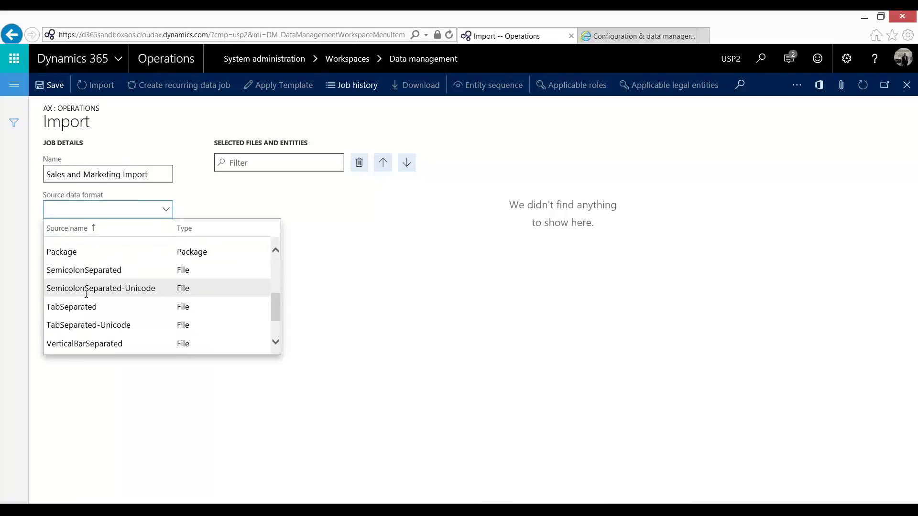
{"action": "left_click", "coordinate": [92, 257]}
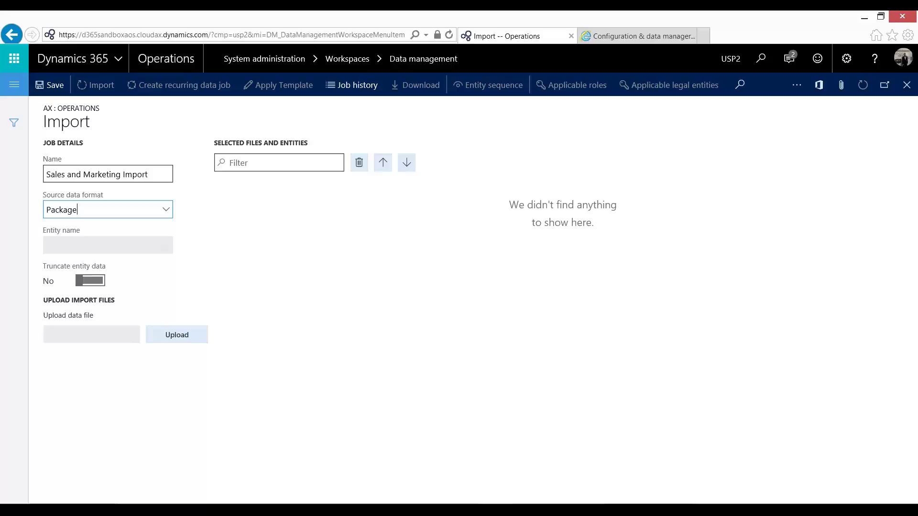
Upload the exported package zip and accept the entity sequence with Lead priorities first.
{"action": "left_click", "coordinate": [193, 340]}
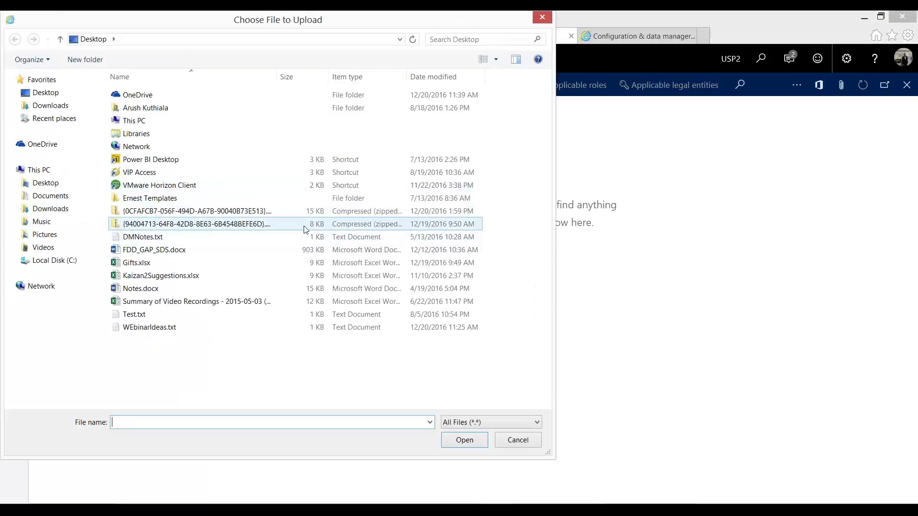
{"action": "double_click", "coordinate": [230, 211]}
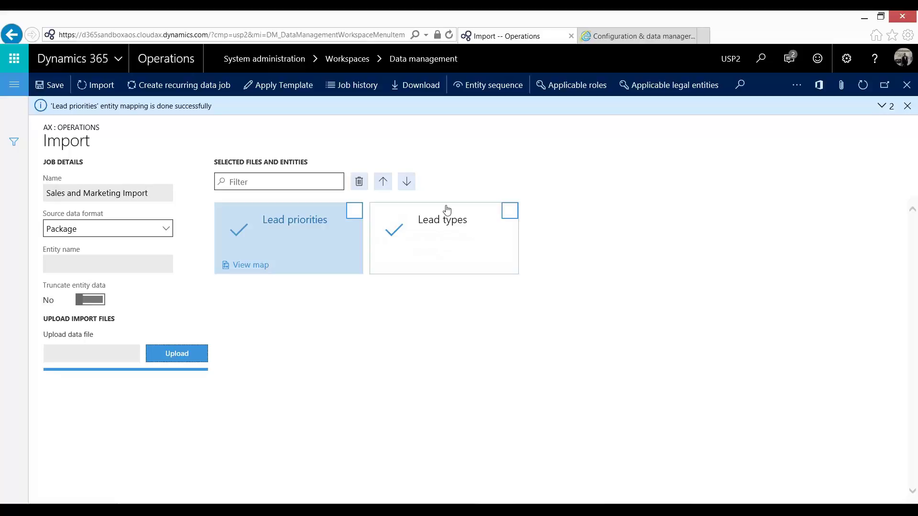
{"action": "left_click", "coordinate": [484, 90]}
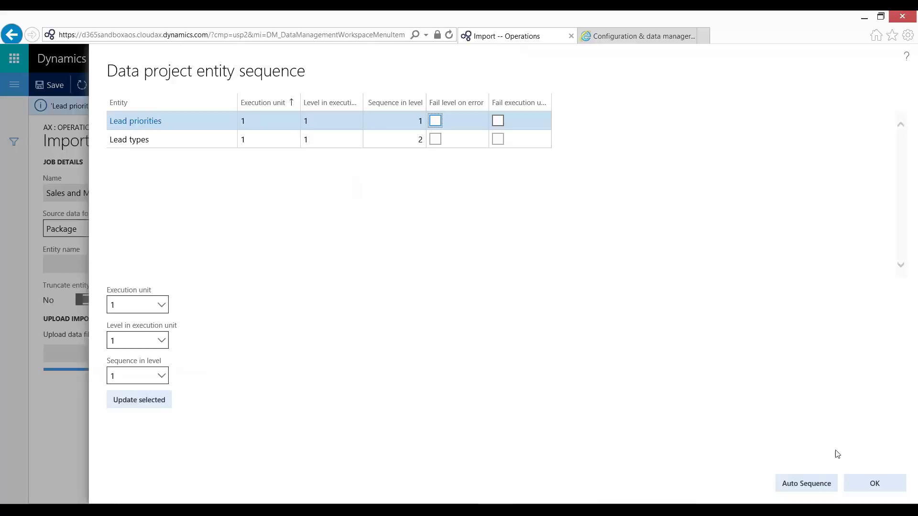
{"action": "left_click", "coordinate": [873, 484]}
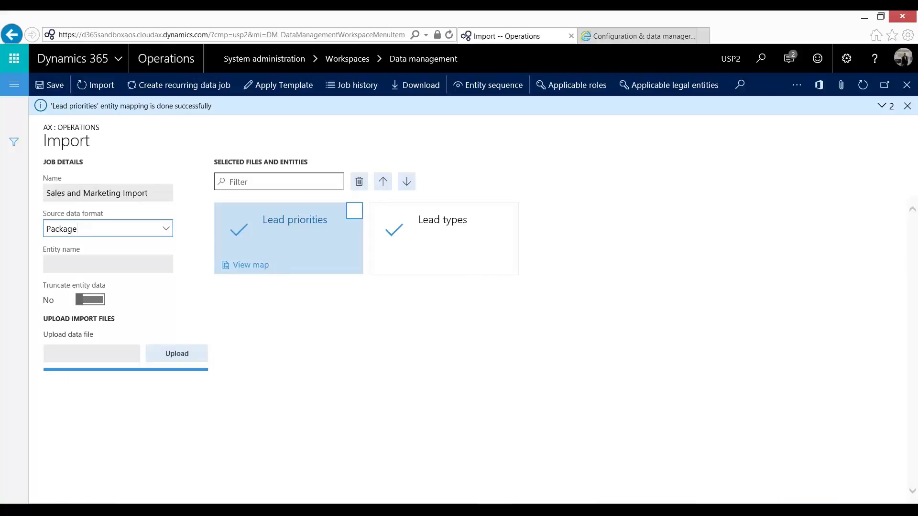
Run the import and confirm 4 Lead priorities and 7 Lead types records loaded.
{"action": "left_click", "coordinate": [101, 86]}
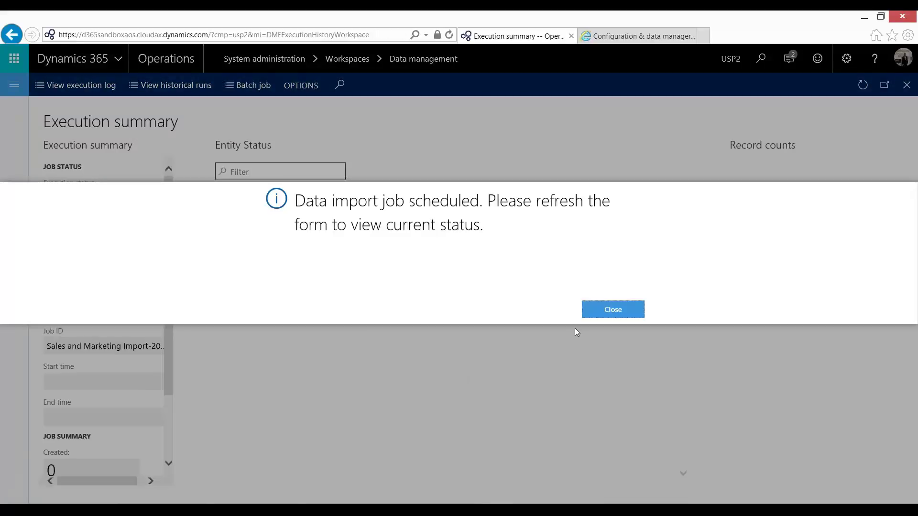
{"action": "left_click", "coordinate": [597, 309]}
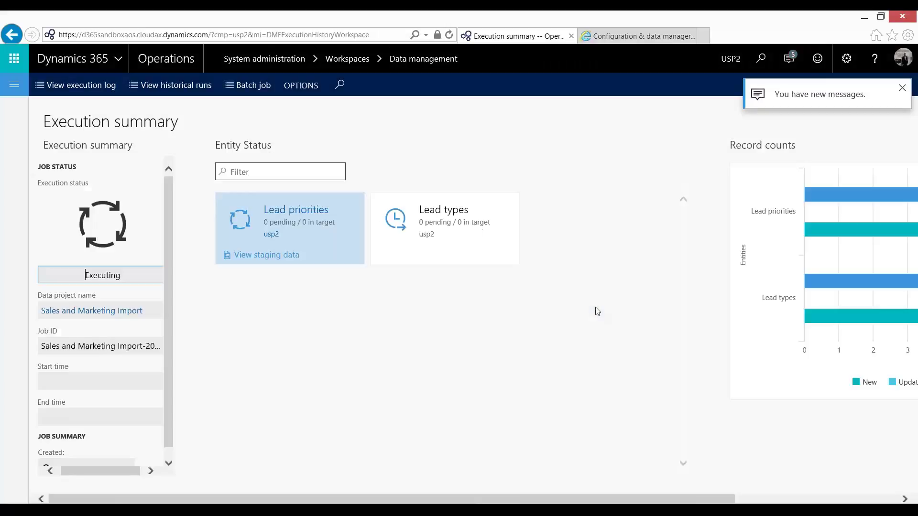
{"action": "left_click_drag", "start_coordinate": [569, 501], "coordinate": [731, 501]}
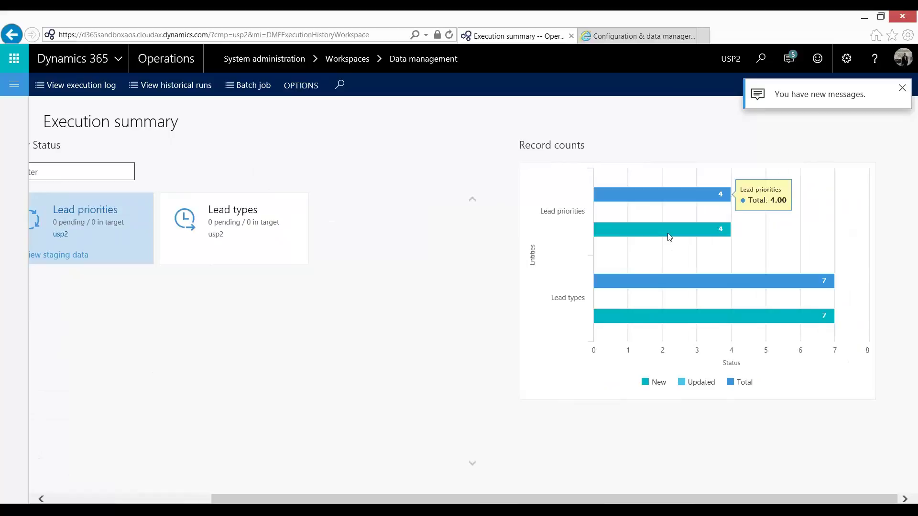
{"action": "mouse_move", "coordinate": [596, 282]}
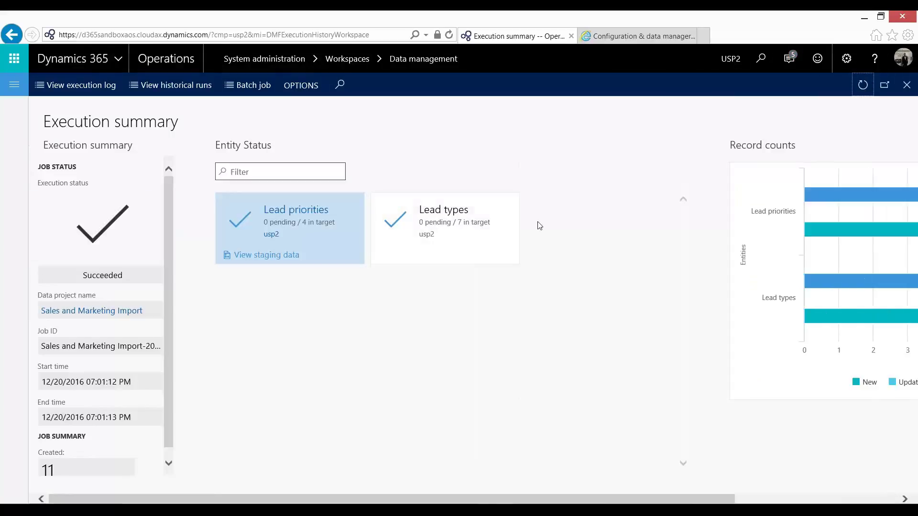
Review USP2's seven imported Lead types, then open the lead Priority list (Urgent, High, Medium, Low).
{"action": "left_click", "coordinate": [14, 84]}
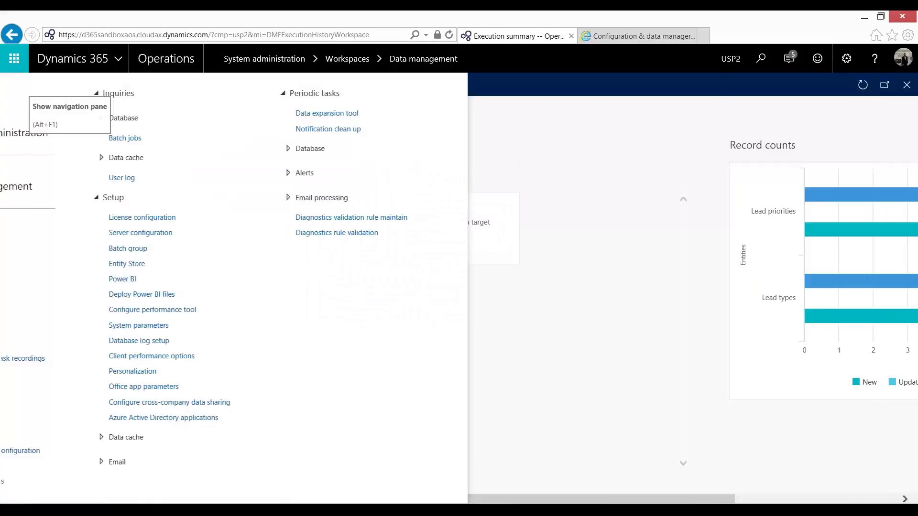
{"action": "scroll", "coordinate": [91, 316], "scroll_direction": "down", "scroll_amount": 5}
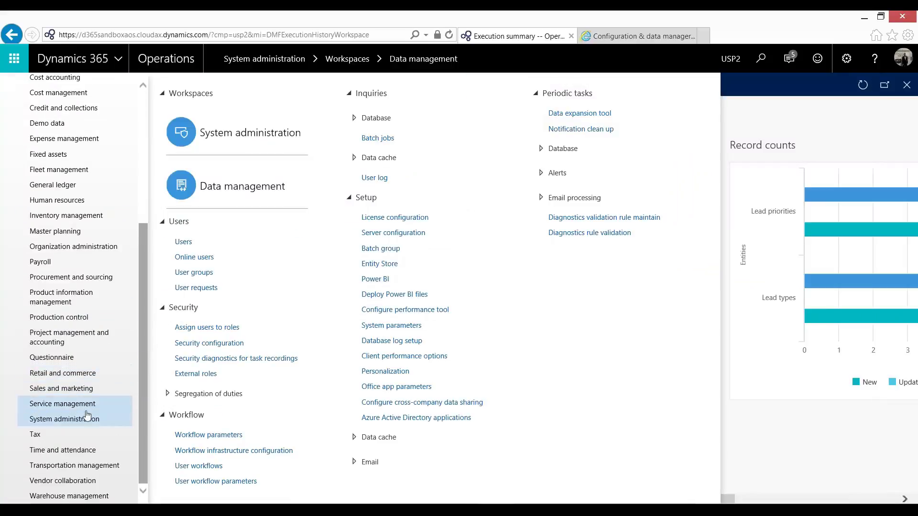
{"action": "left_click", "coordinate": [87, 387]}
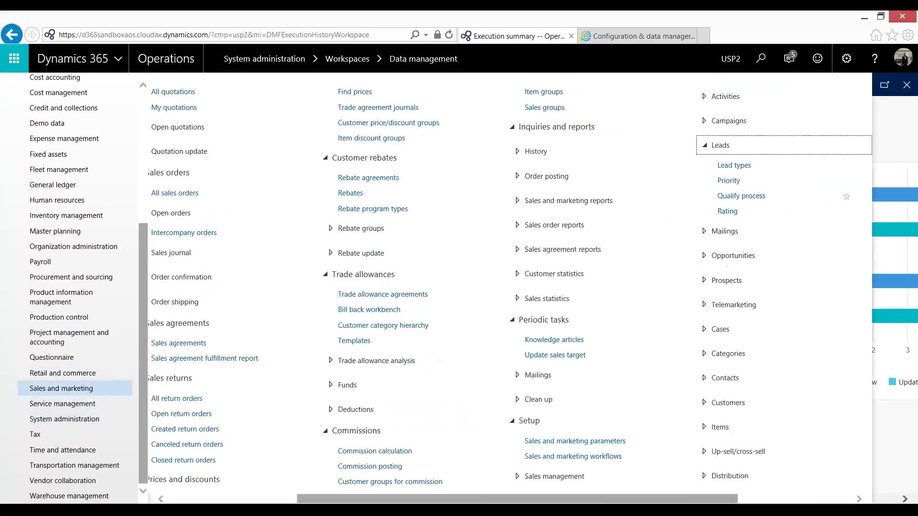
{"action": "left_click", "coordinate": [735, 166]}
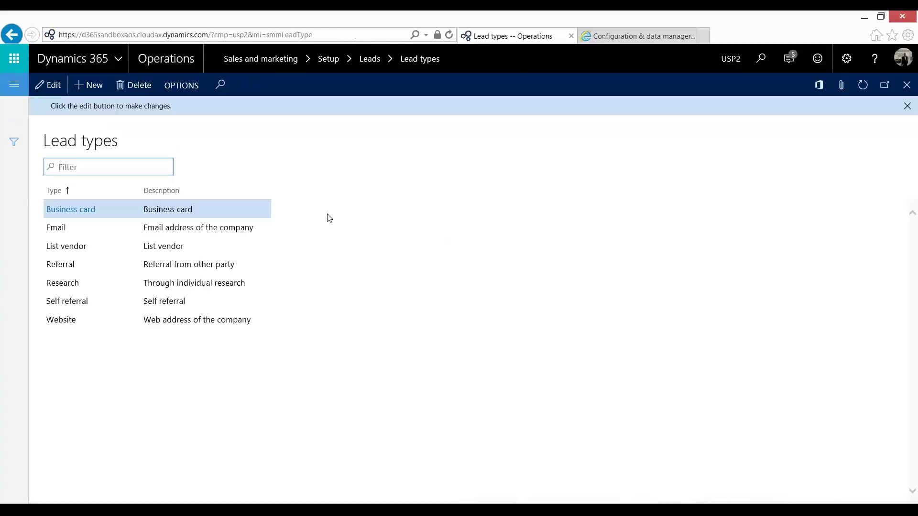
{"action": "left_click", "coordinate": [14, 84]}
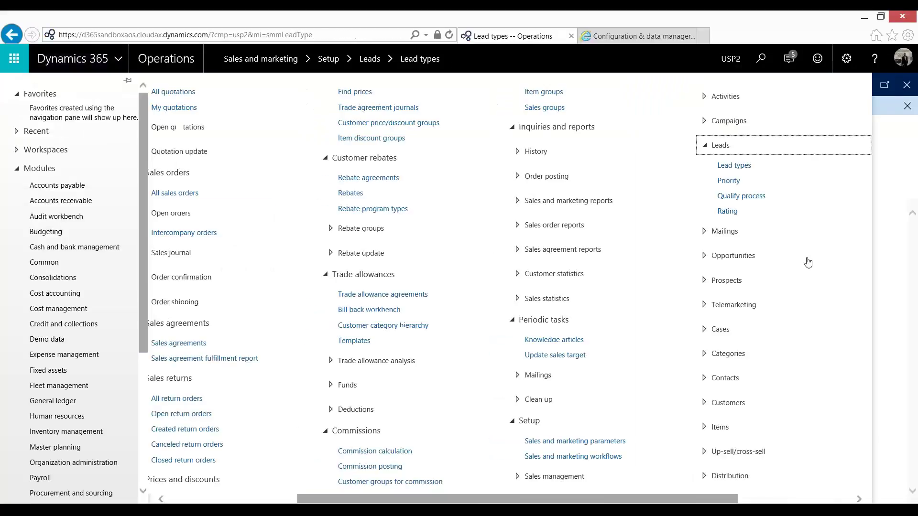
{"action": "left_click", "coordinate": [730, 181]}
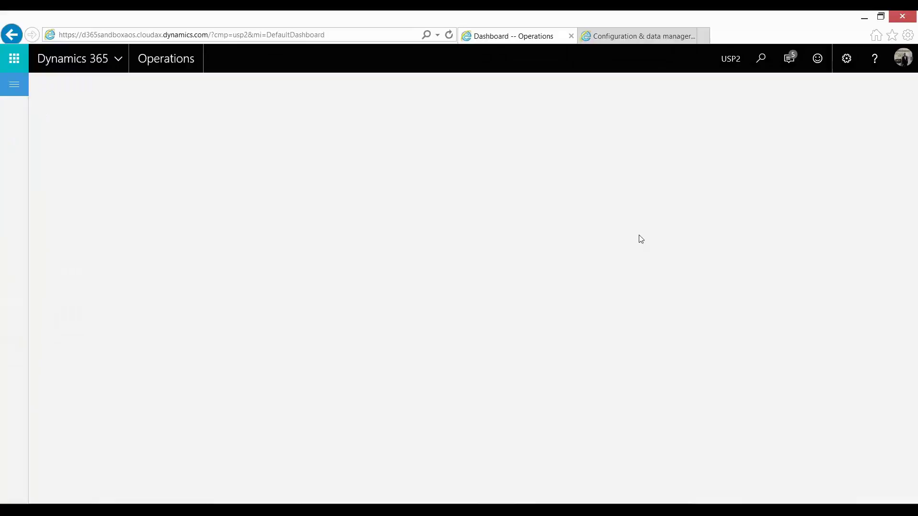